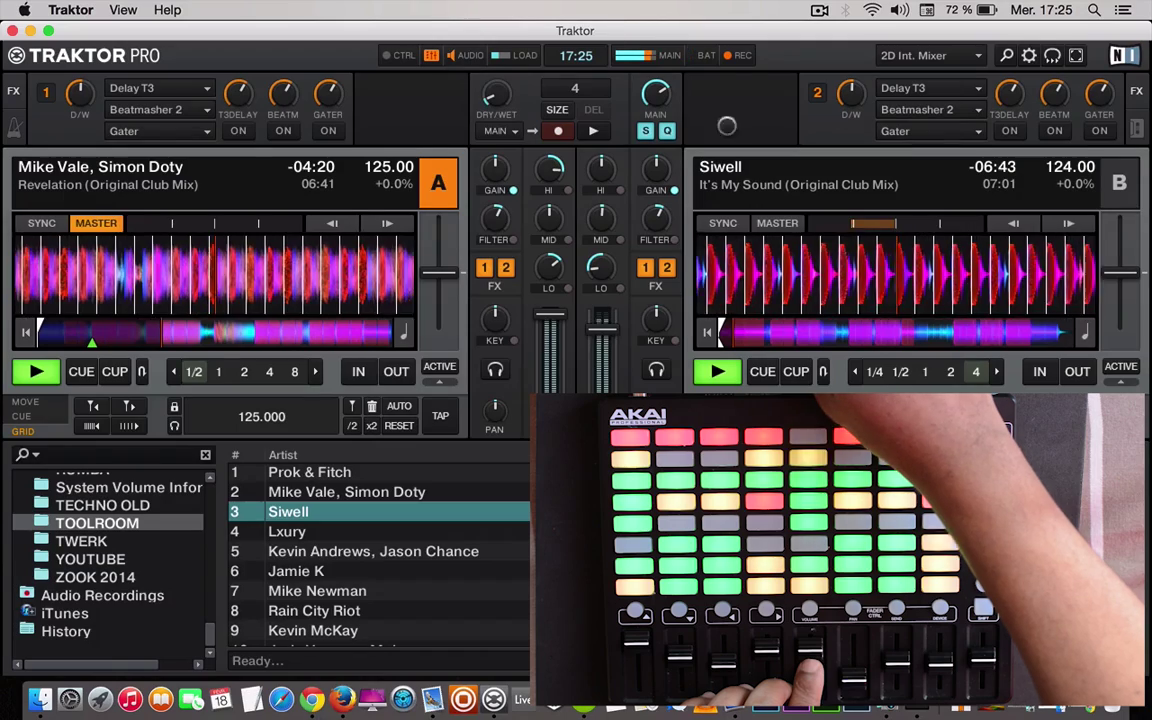
# Turn on tempo sync for deck A and deck B
pyautogui.click(49, 223)
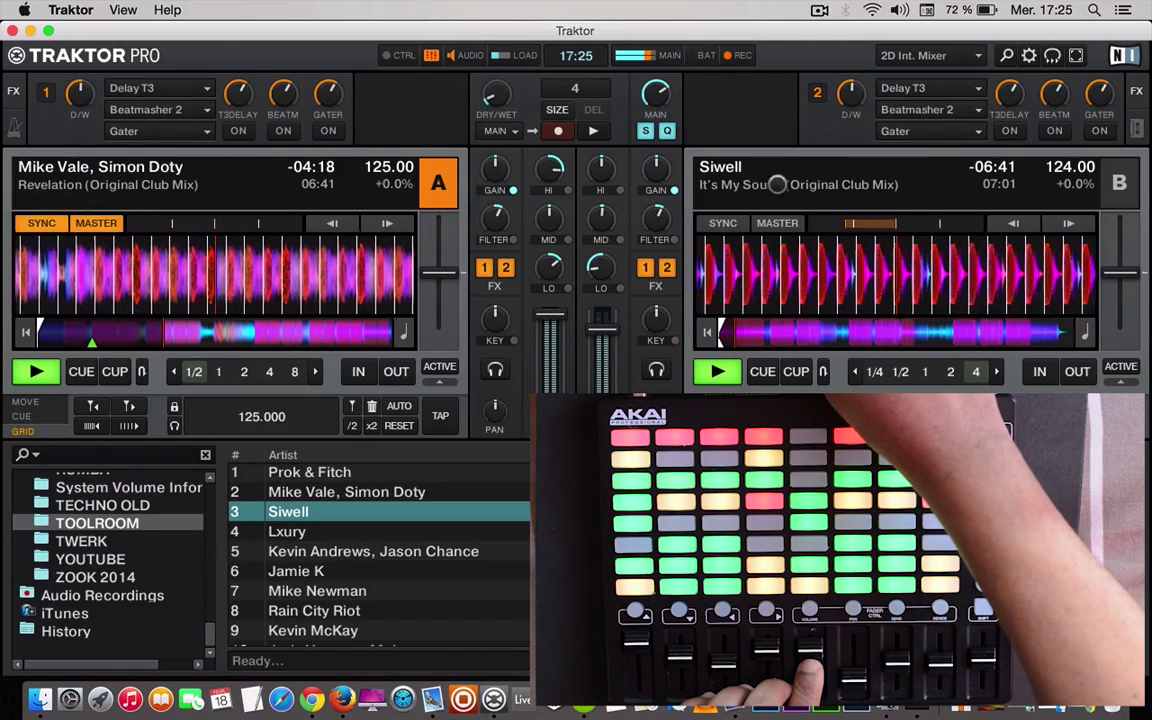
pyautogui.click(722, 223)
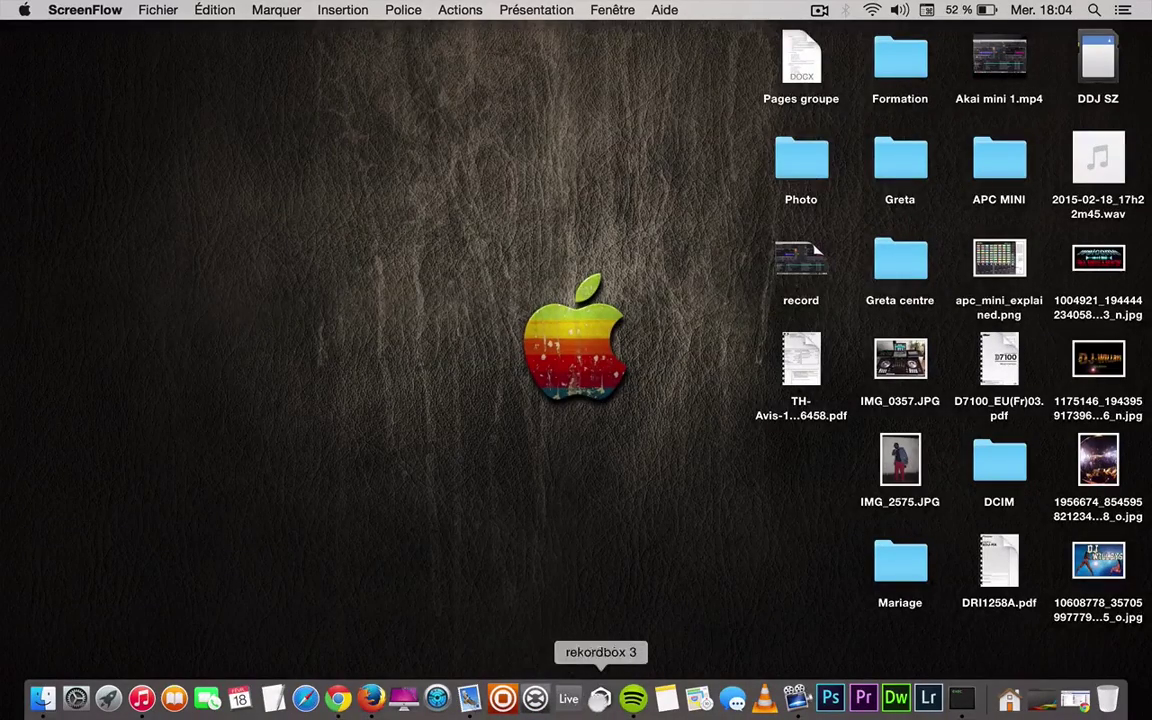
# Launch Traktor and minimize its window to return to the desktop
pyautogui.click(535, 698)
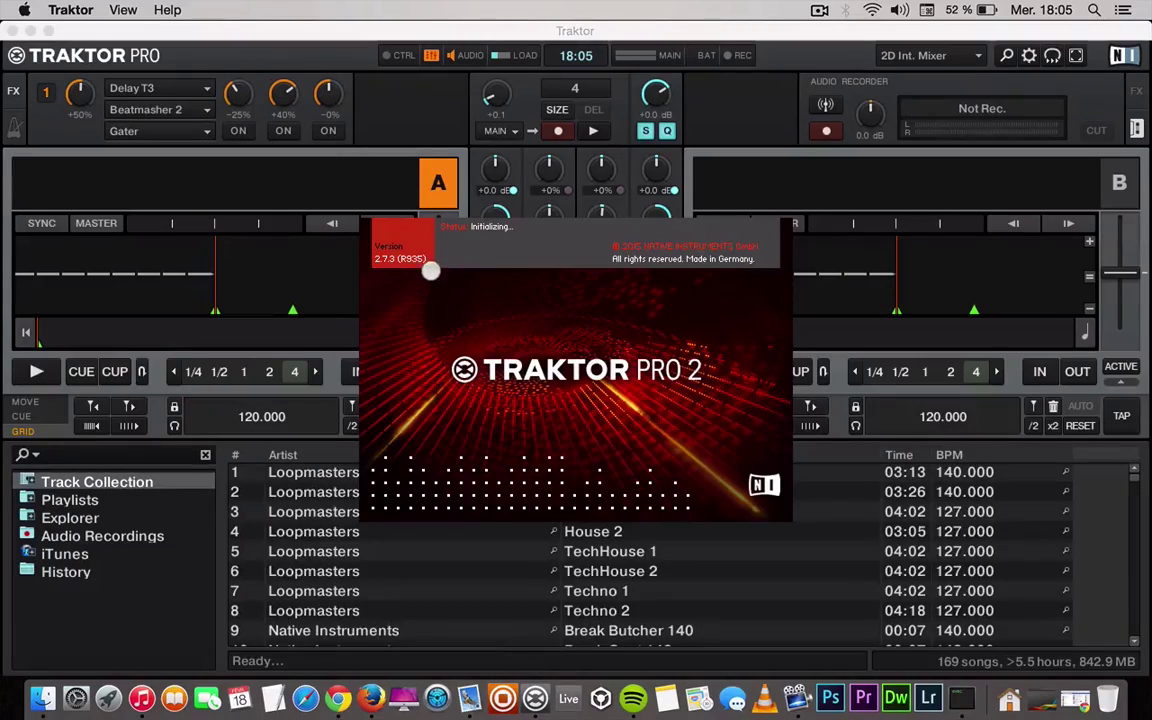
pyautogui.press('super+m')
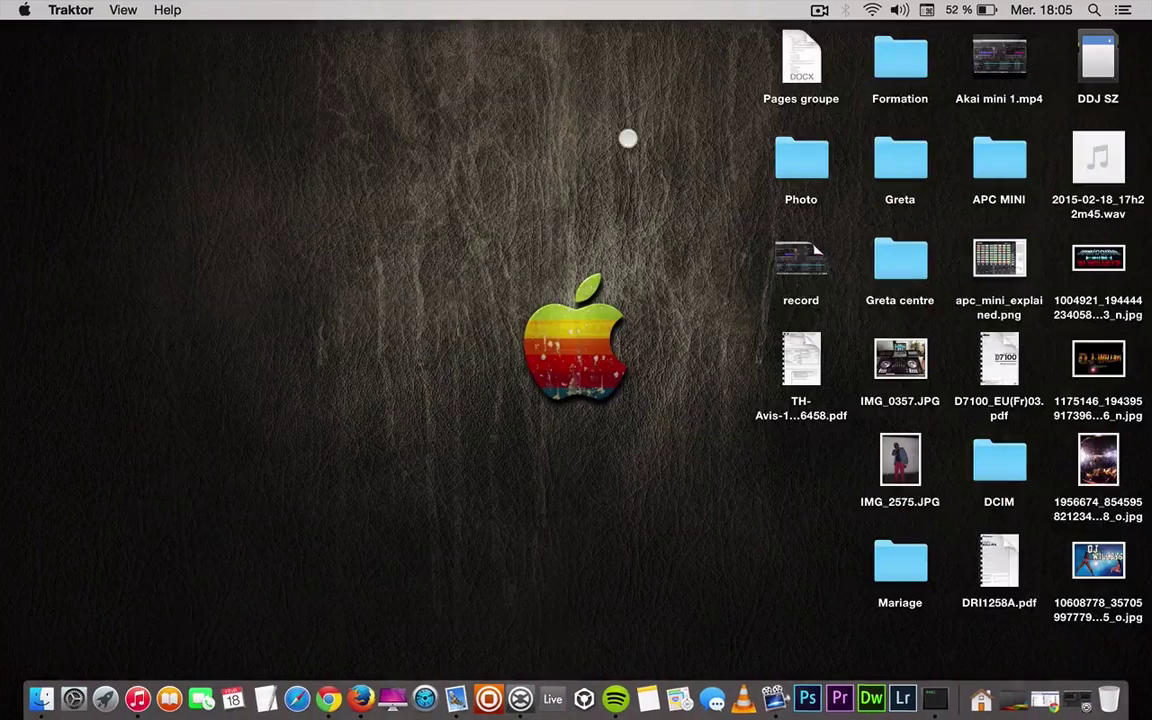
# Open the APC MINI folder on the desktop and space the APCmini_allsettings.tsi and APCmini_onlymapping.tsi files apart
pyautogui.doubleClick(1000, 168)
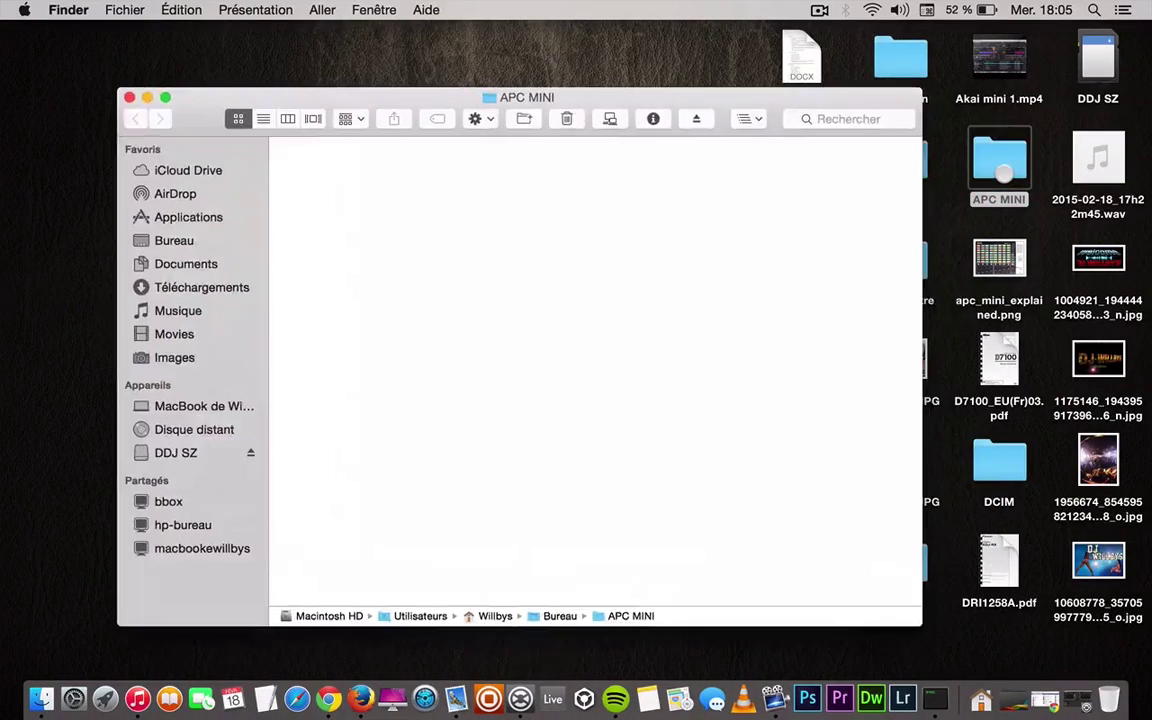
pyautogui.moveTo(444, 288); pyautogui.dragTo(694, 203)
pyautogui.moveTo(338, 162); pyautogui.dragTo(342, 214)
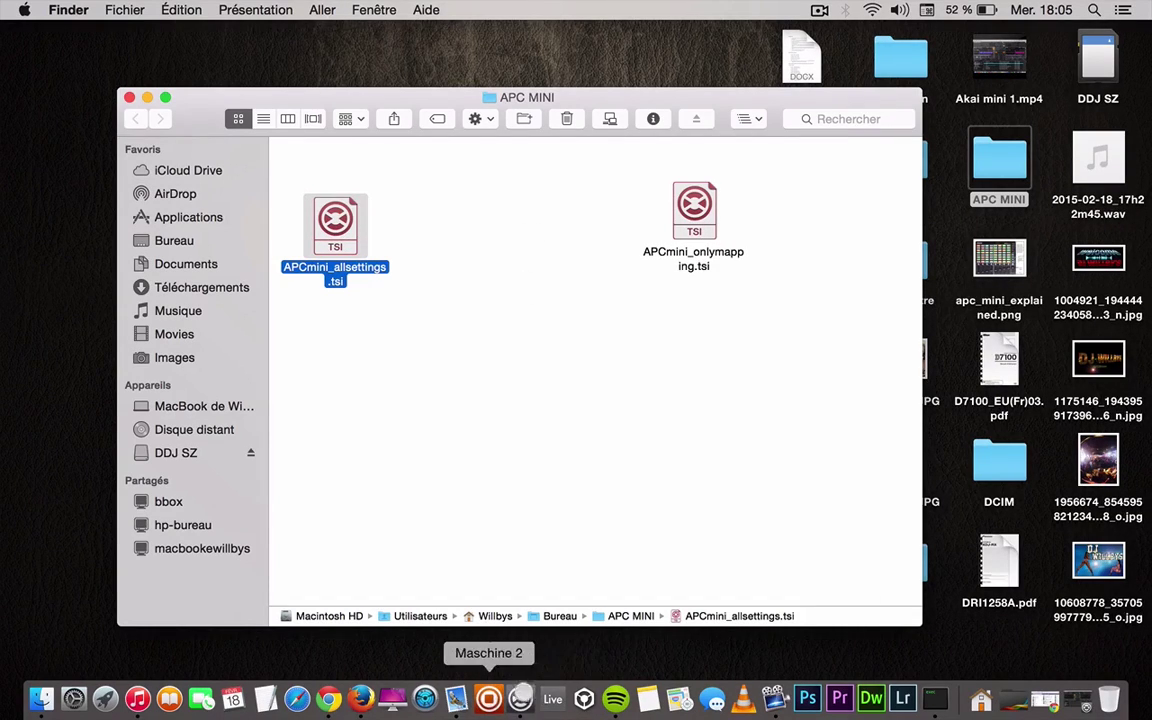
# Switch to Traktor and import only the Controller Mappings category from APCmini_onlymapping.tsi in the desktop's APC MINI folder through the preferences
pyautogui.click(520, 698)
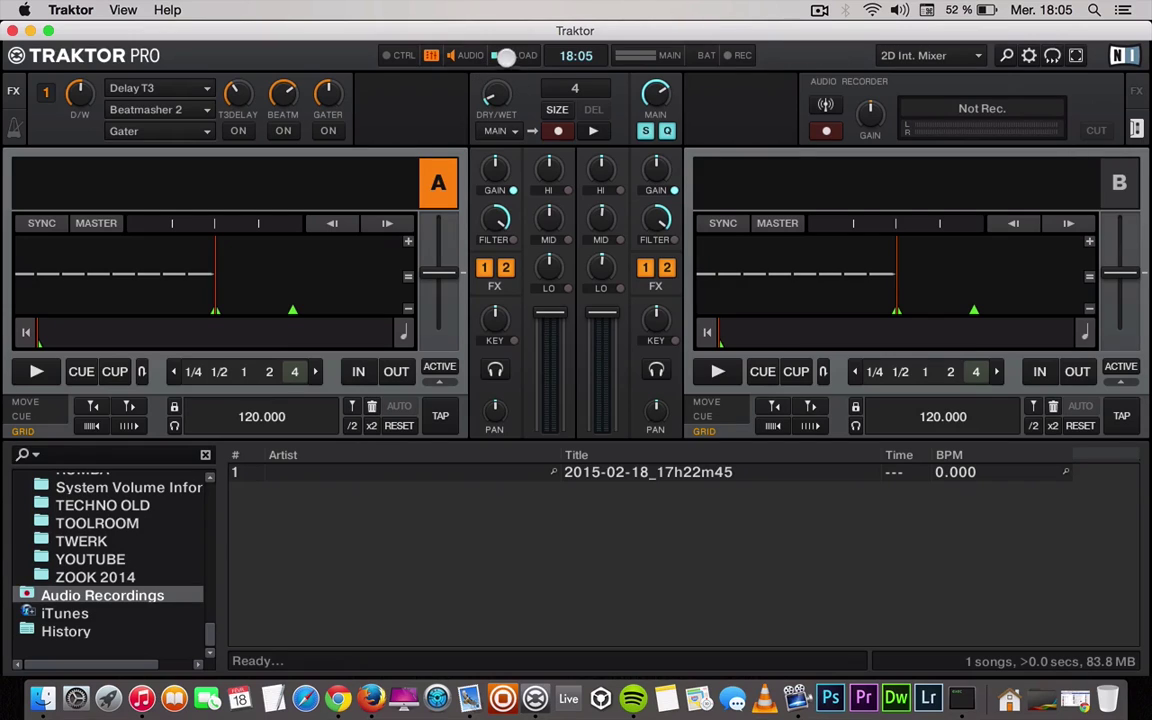
pyautogui.click(1028, 55)
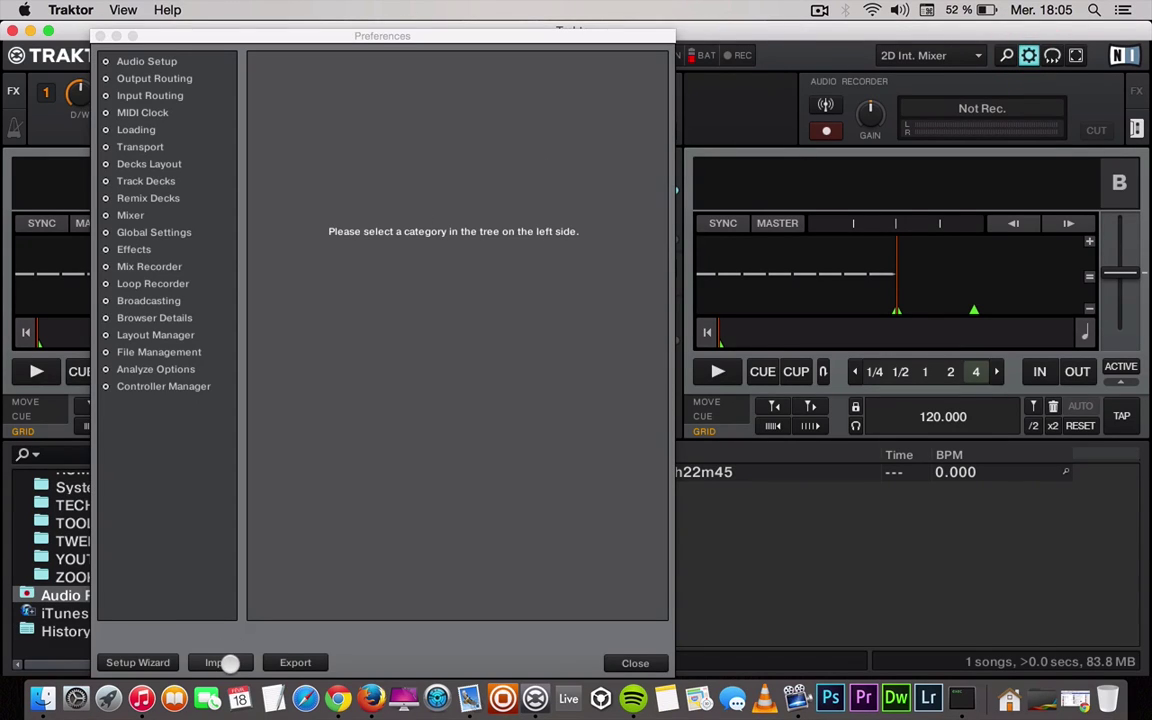
pyautogui.click(229, 663)
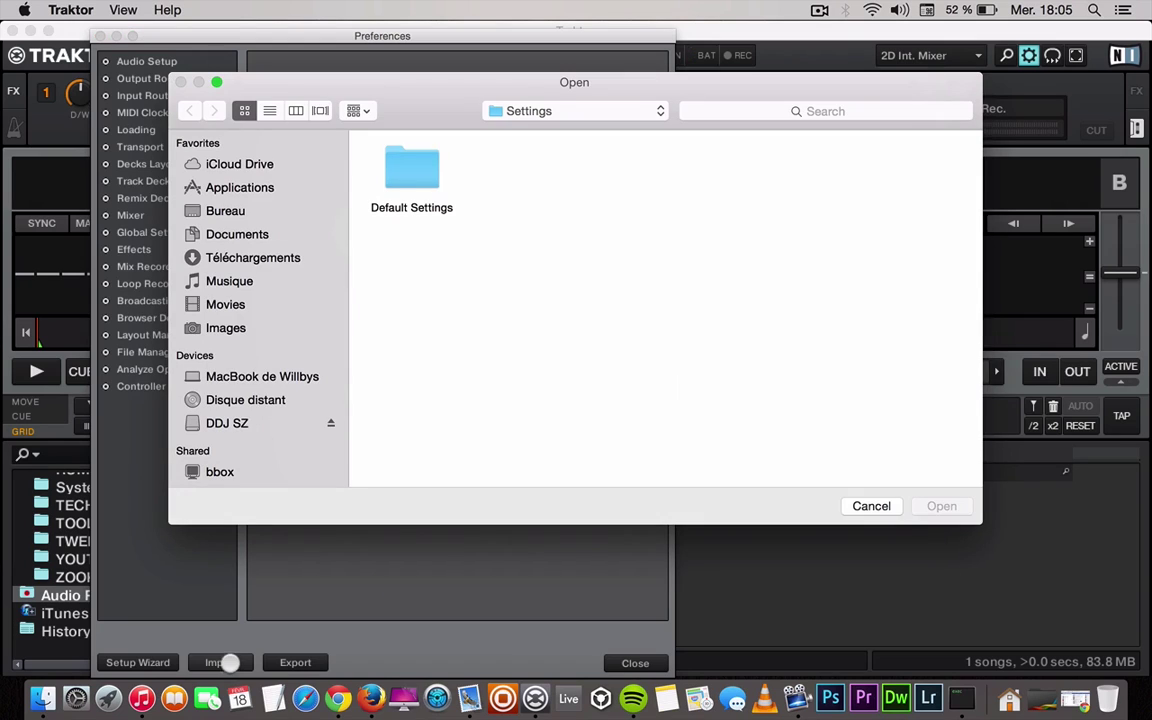
pyautogui.click(223, 210)
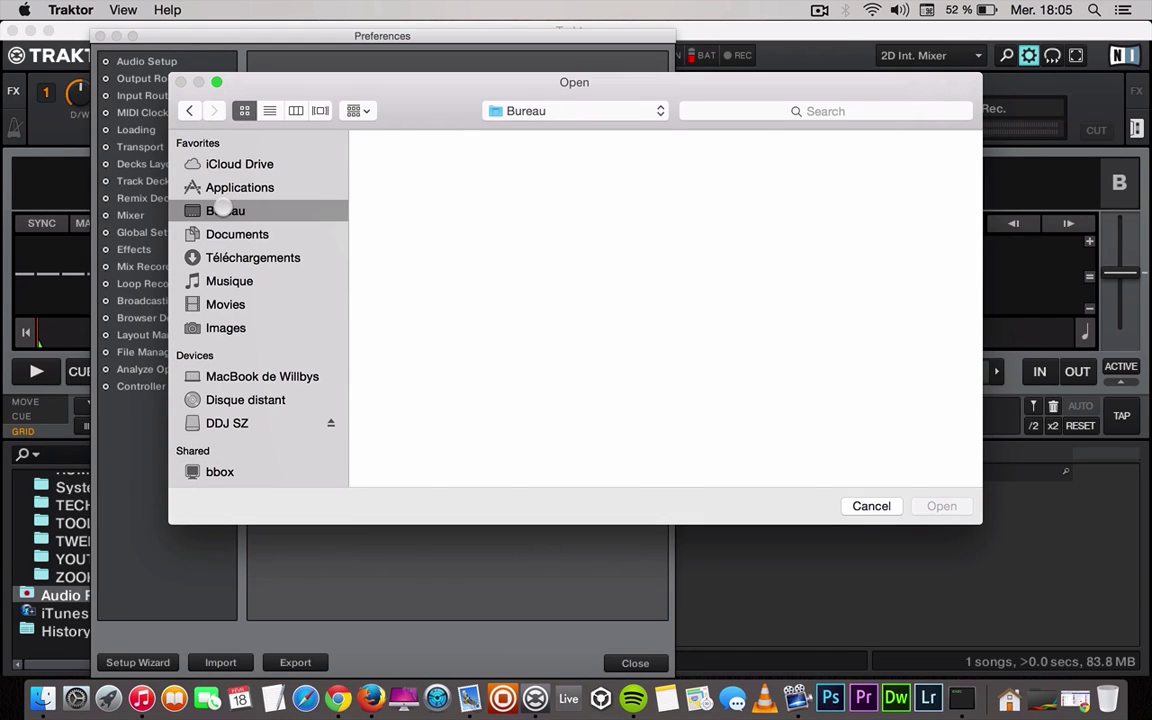
pyautogui.scroll(-1, 676, 330)
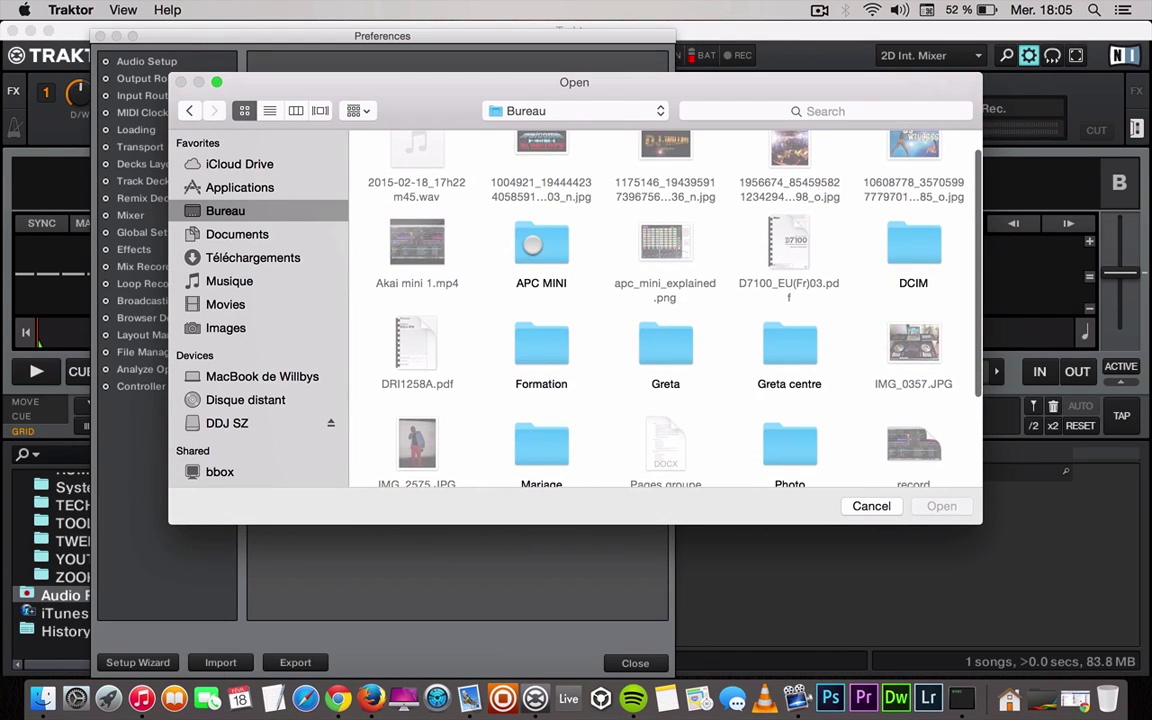
pyautogui.doubleClick(535, 240)
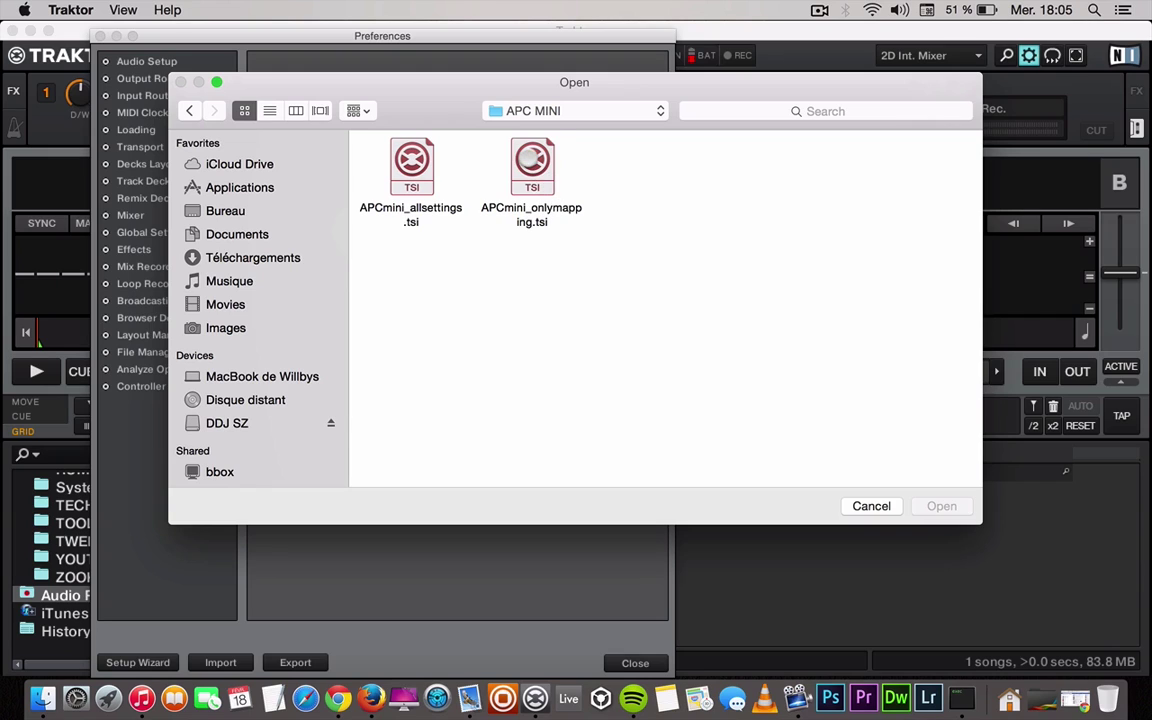
pyautogui.moveTo(527, 160); pyautogui.dragTo(686, 180)
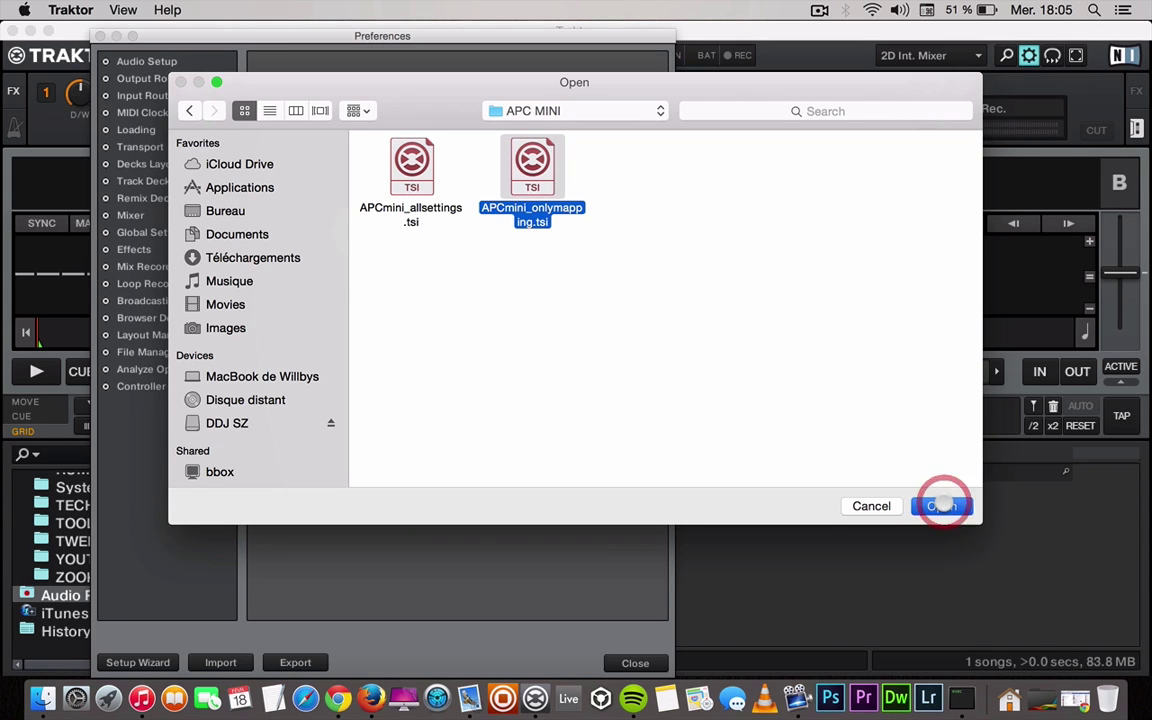
pyautogui.click(941, 506)
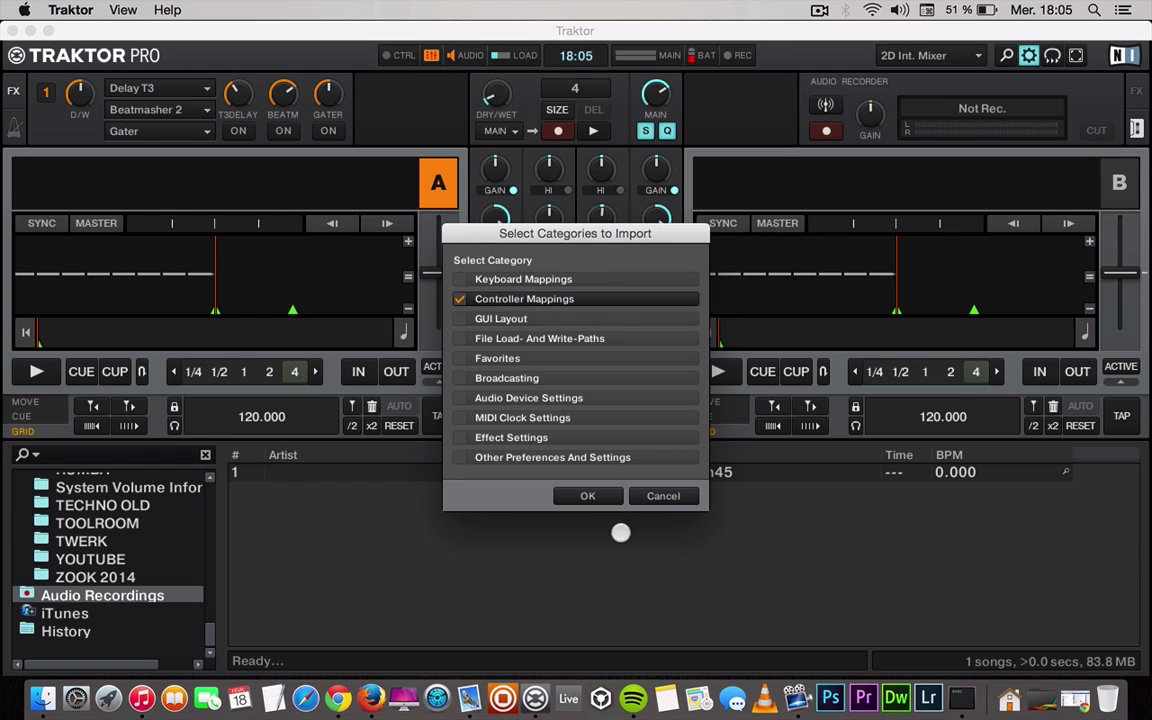
pyautogui.click(590, 496)
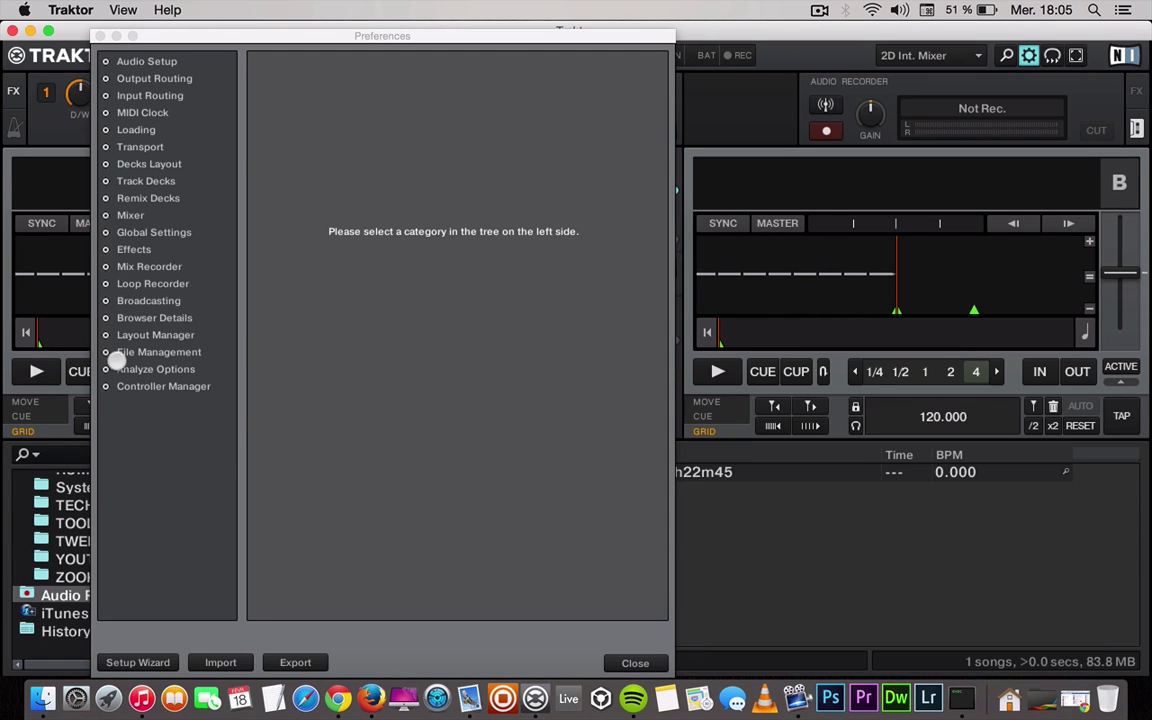
# In the Controller Manager, add a device by importing APCmini_allsettings.tsi from the desktop's APC MINI folder as another TSI
pyautogui.click(143, 386)
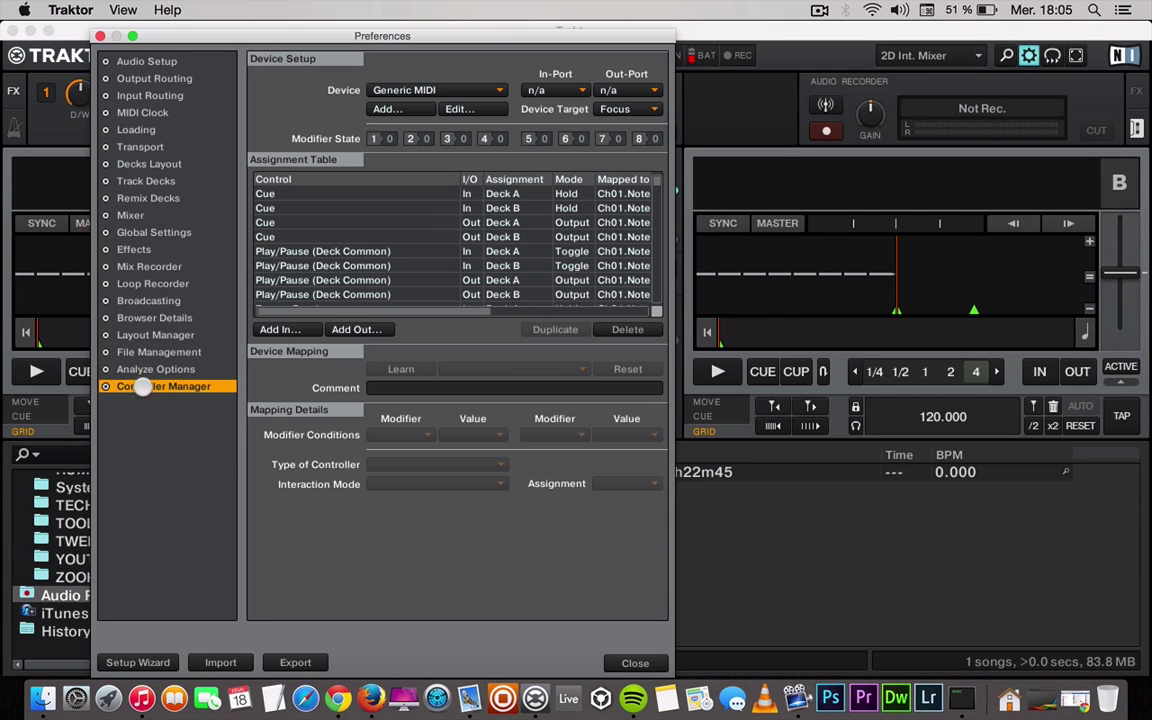
pyautogui.click(402, 108)
pyautogui.moveTo(415, 194)
pyautogui.moveTo(534, 346)
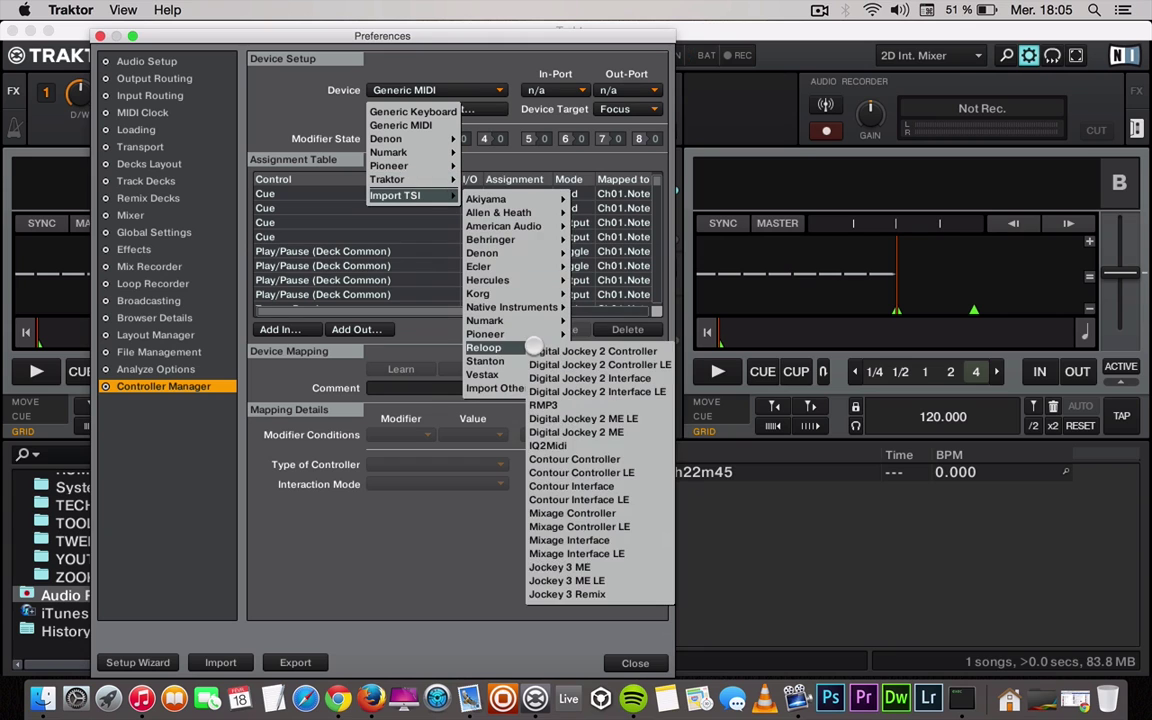
pyautogui.click(513, 388)
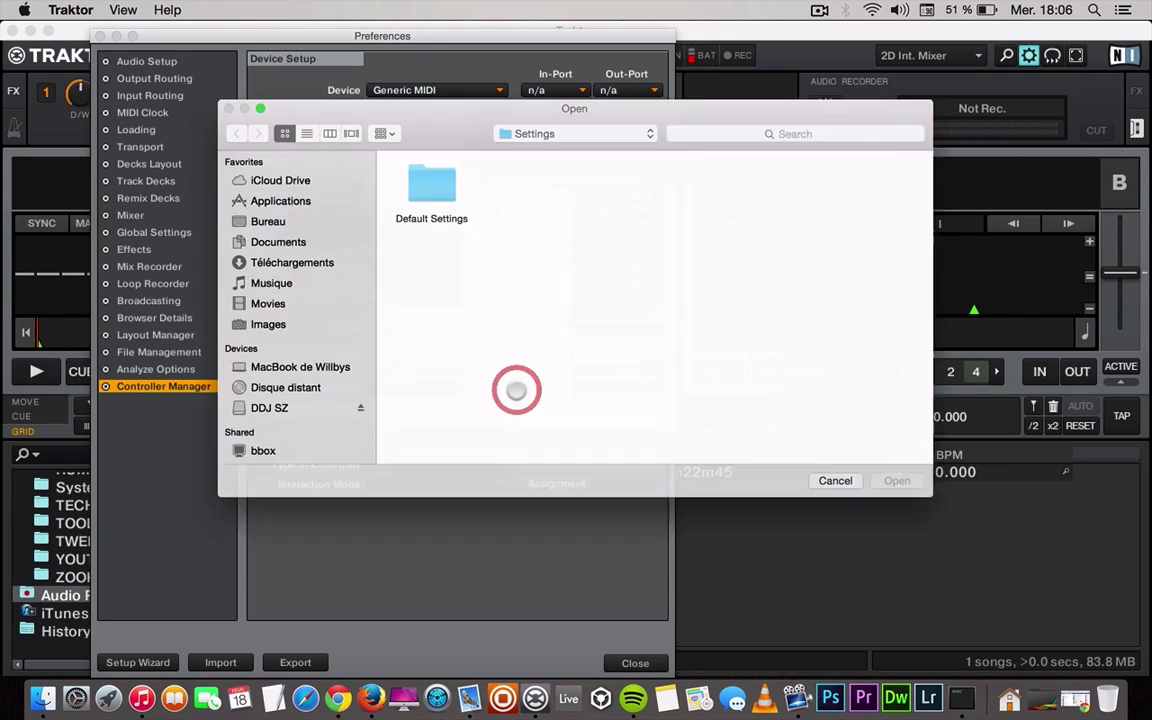
pyautogui.click(238, 211)
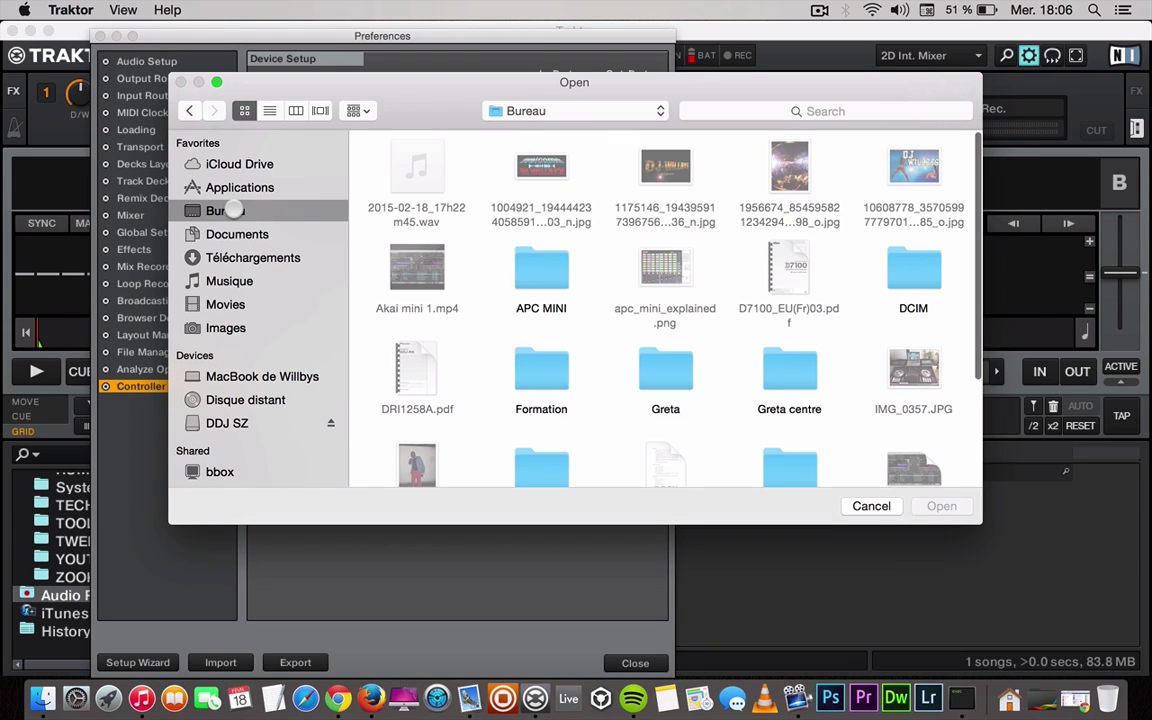
pyautogui.click(545, 272)
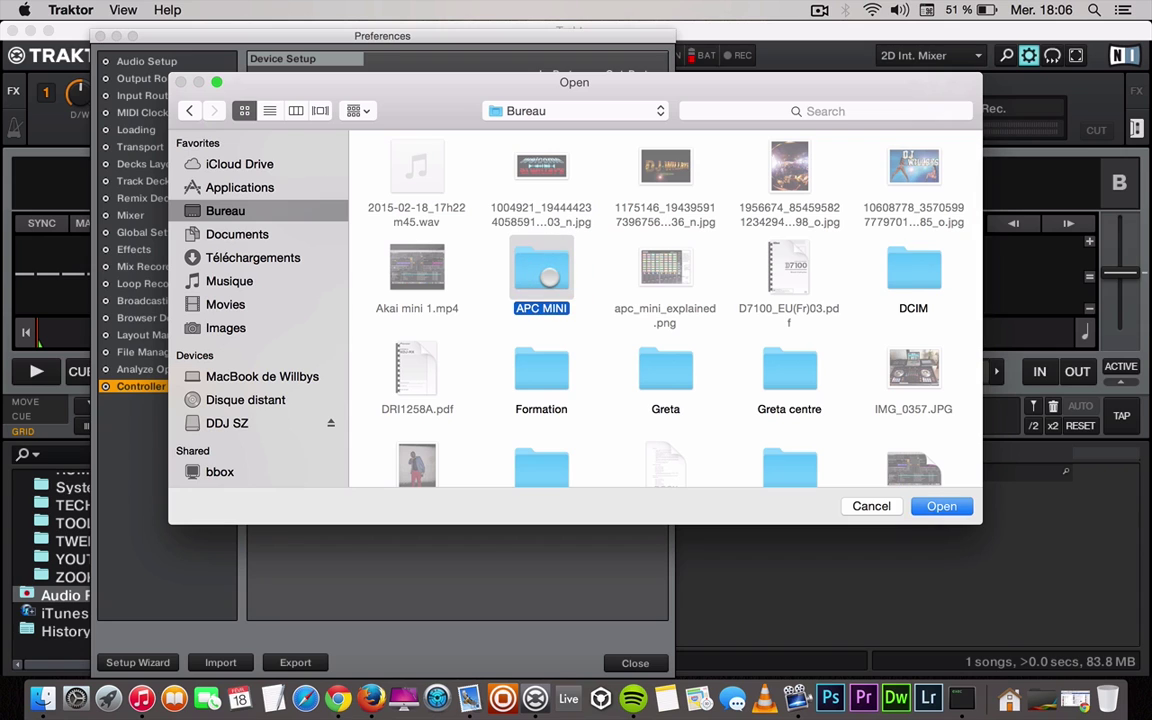
pyautogui.doubleClick(549, 276)
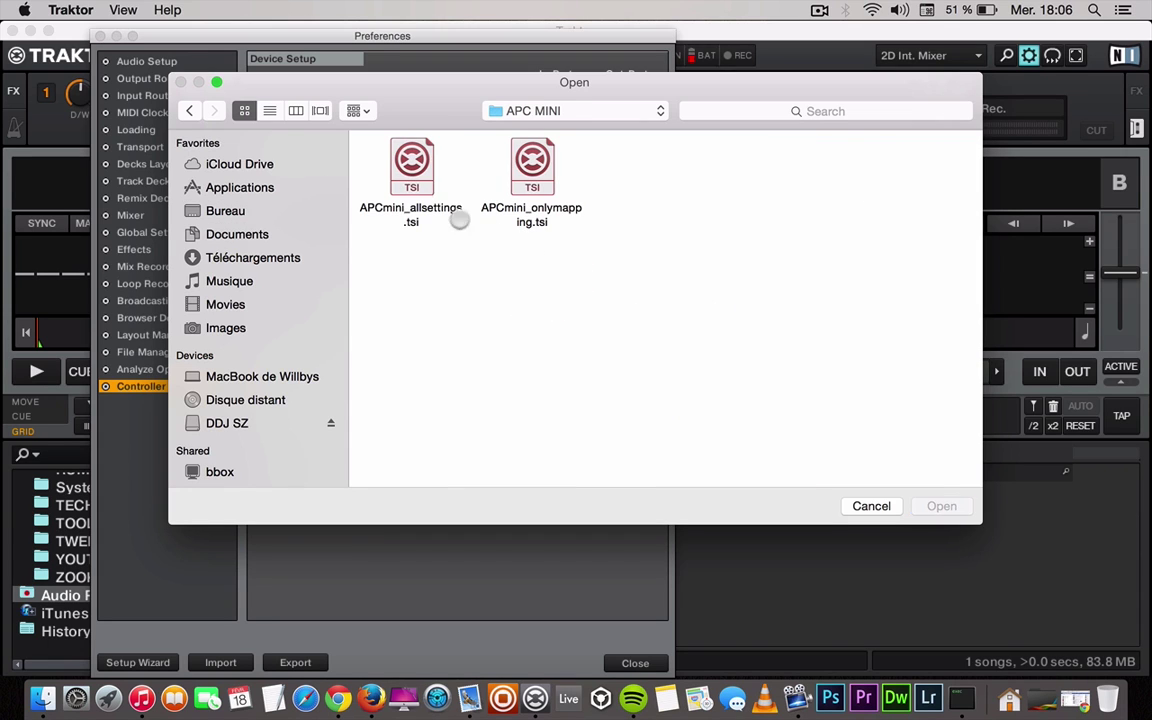
pyautogui.doubleClick(412, 178)
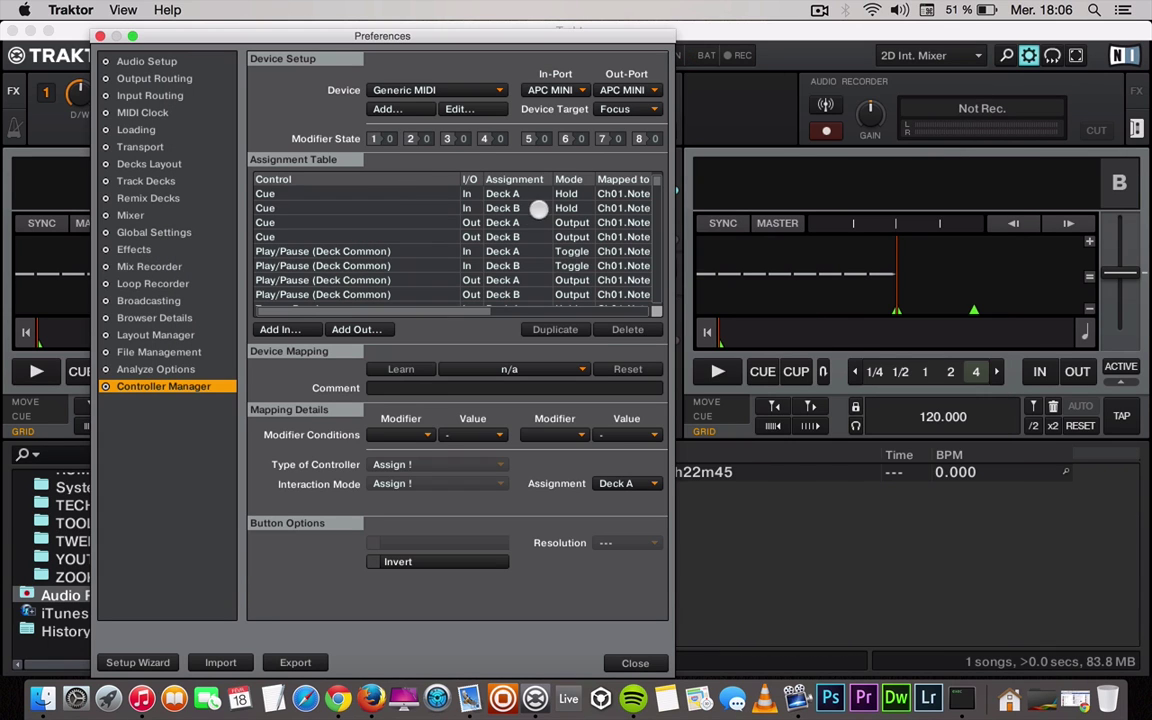
# Set both the In-Port and Out-Port of the Generic MIDI (n/a) device to APC MINI and close the preferences
pyautogui.click(495, 91)
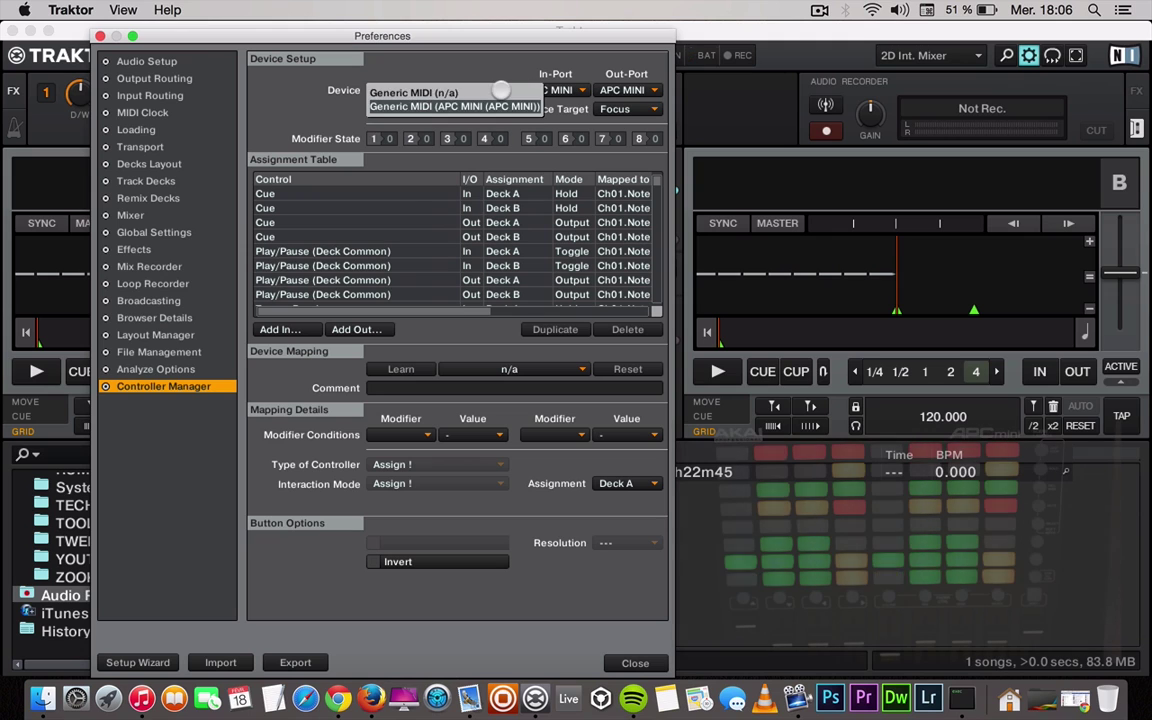
pyautogui.click(497, 92)
pyautogui.click(568, 90)
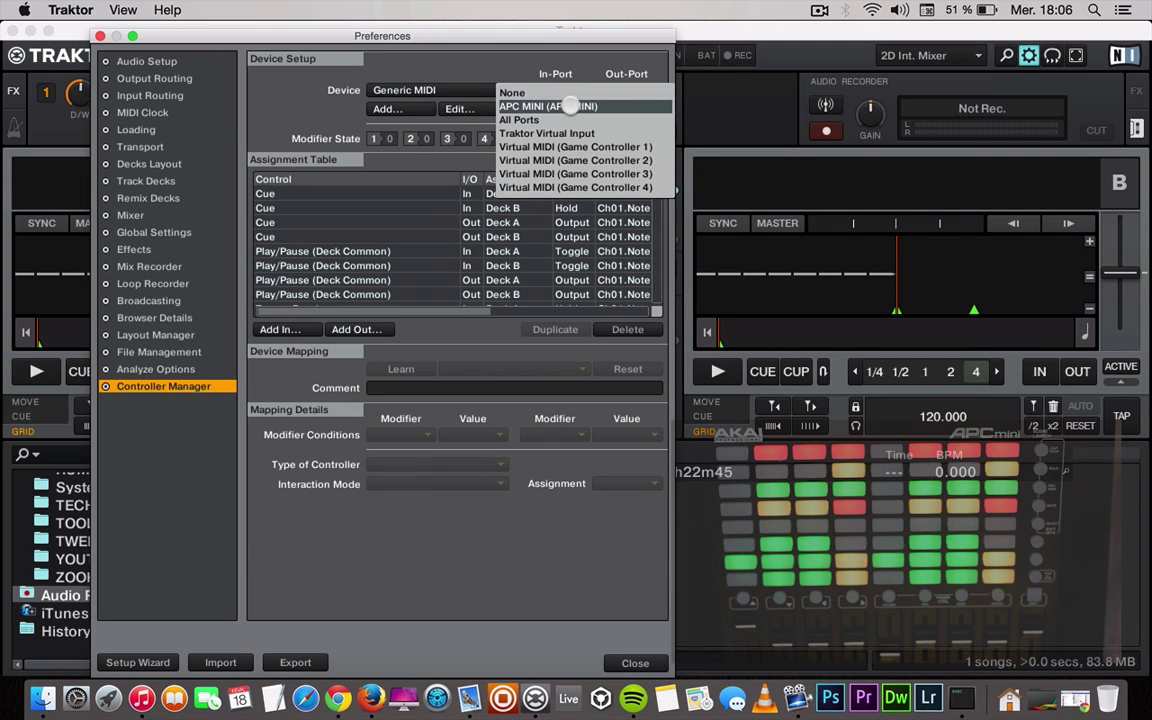
pyautogui.click(570, 105)
pyautogui.click(631, 90)
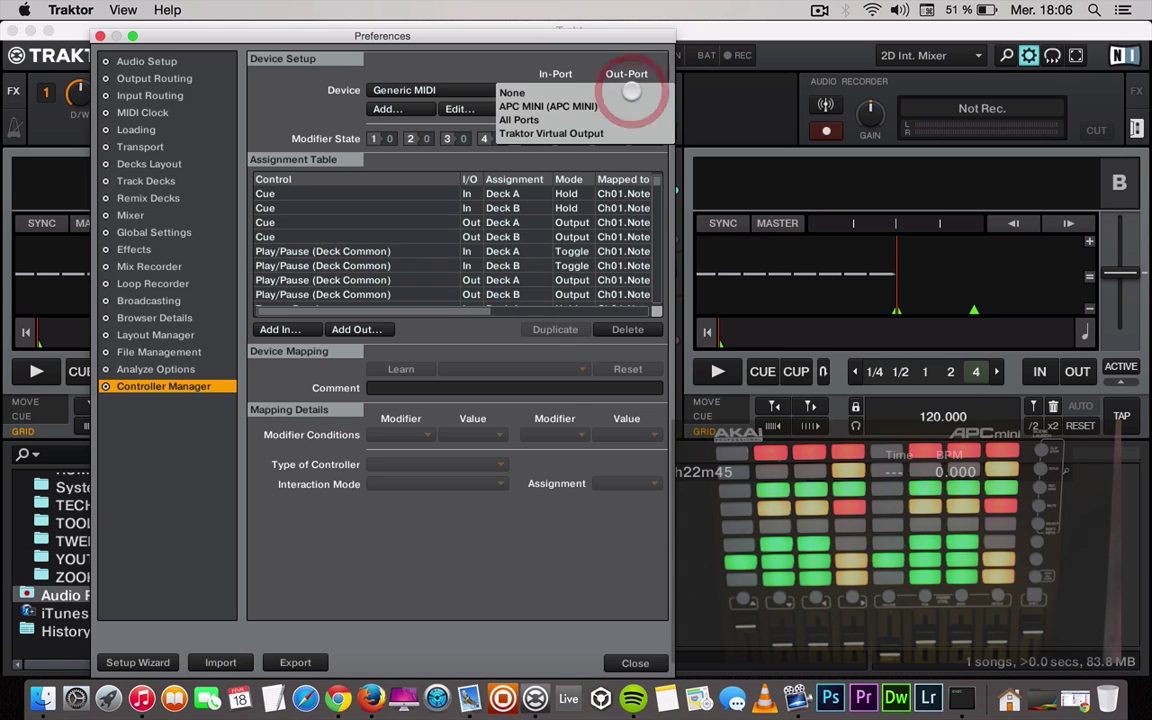
pyautogui.click(630, 104)
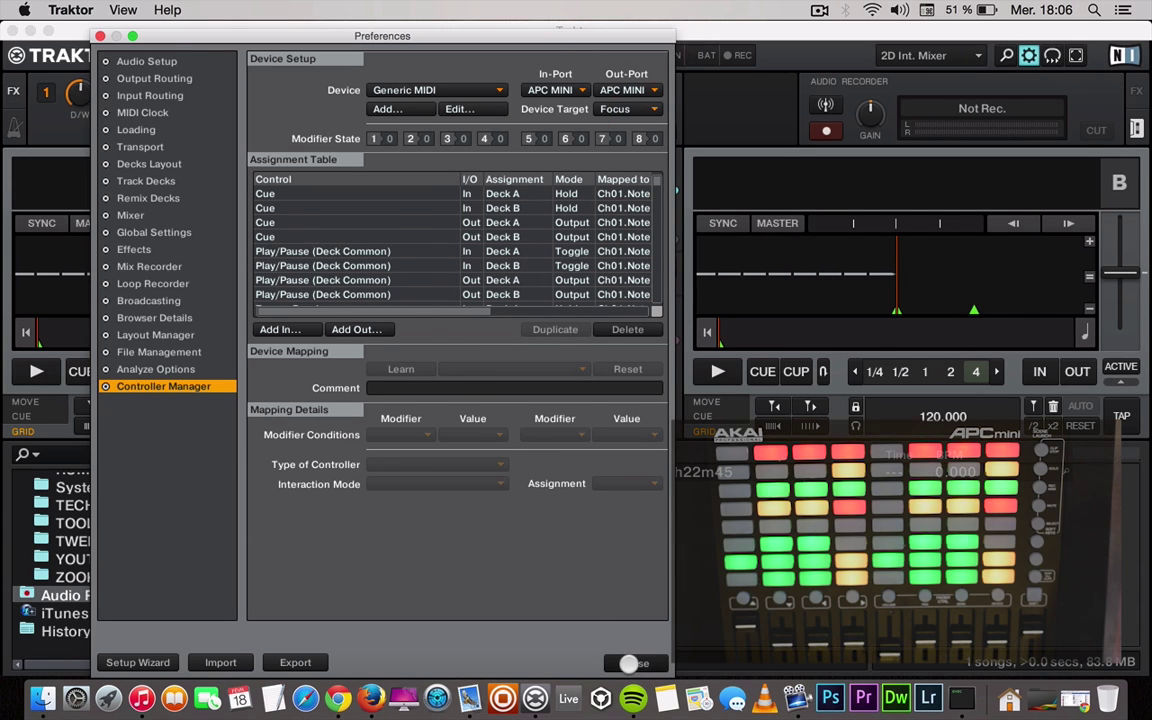
pyautogui.click(633, 663)
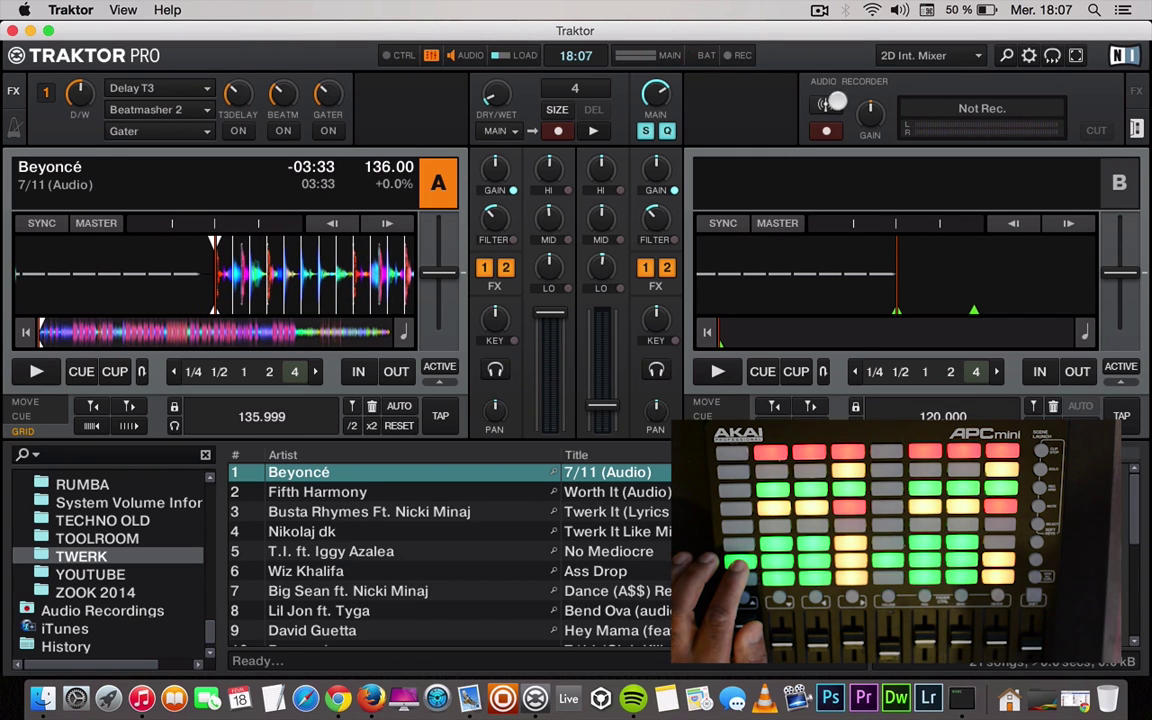
# Start recording the mix in the audio recorder
pyautogui.click(829, 128)
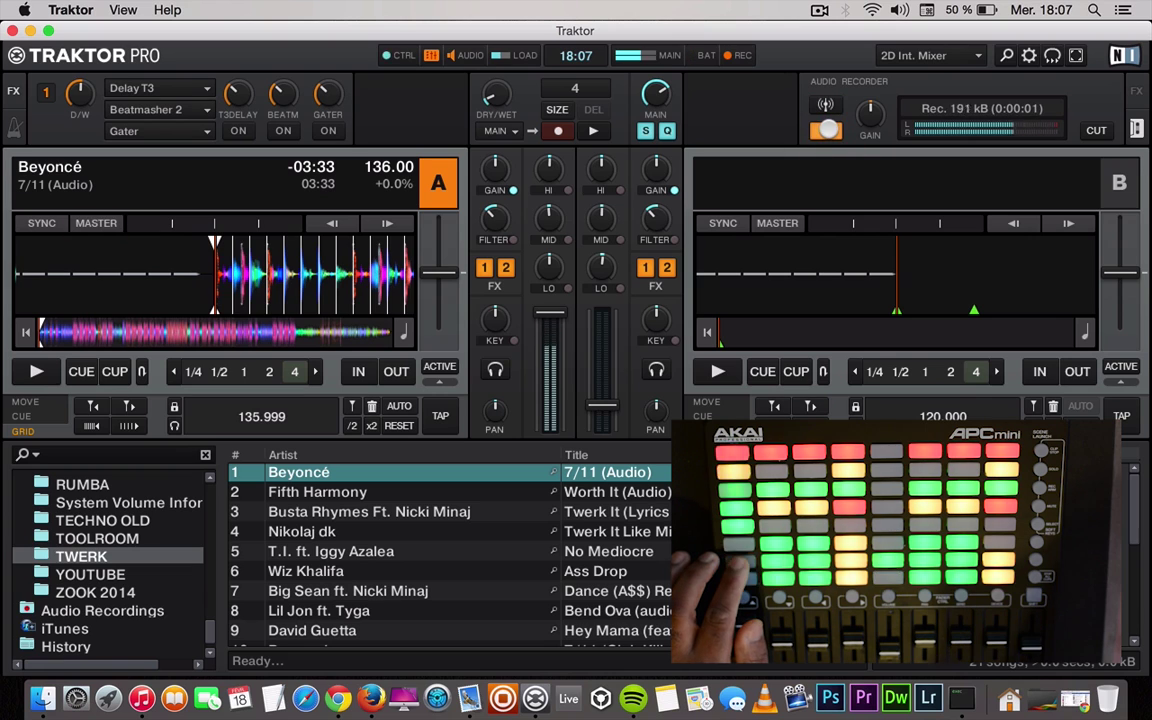